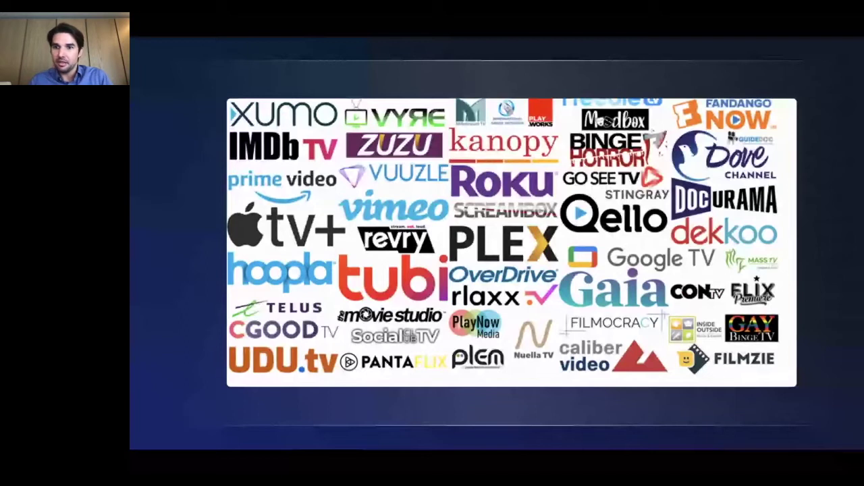
Step: Switch from the slides to the Filmhub owner dashboard in the browser and start adding a new title
{"action": "key", "text": "super+Tab"}
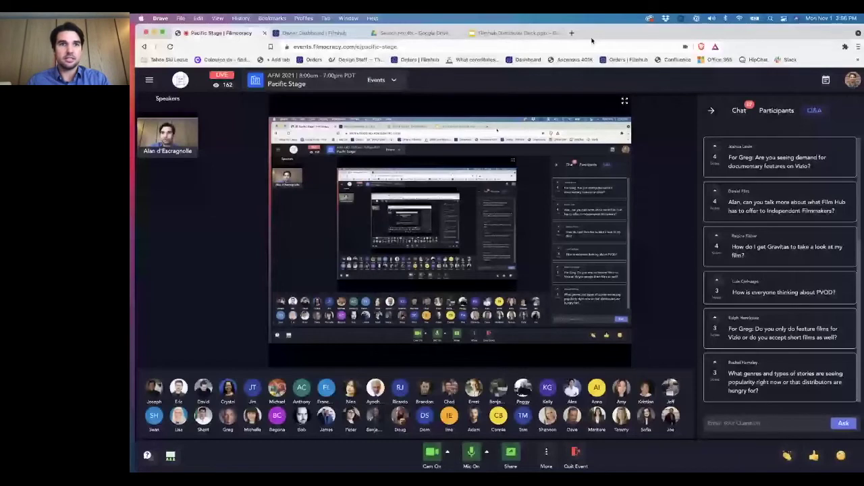
{"action": "left_click", "coordinate": [299, 33]}
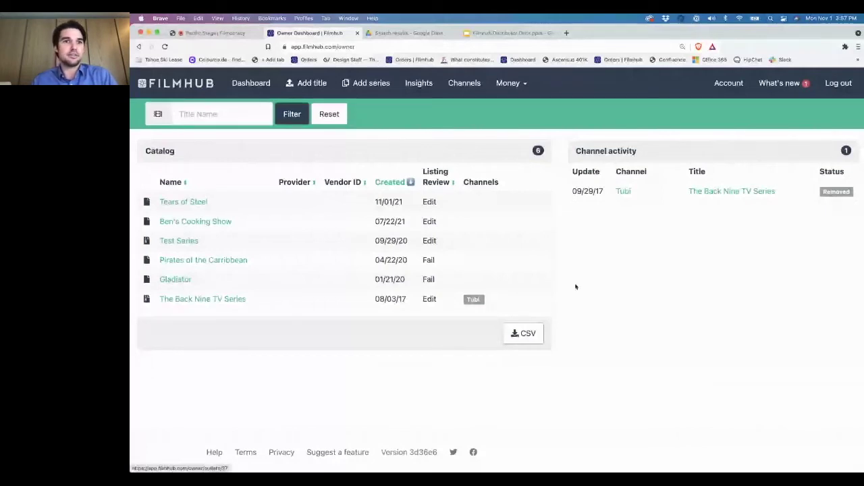
{"action": "mouse_move", "coordinate": [314, 82]}
{"action": "left_mouse_down"}
{"action": "mouse_move", "coordinate": [256, 132]}
{"action": "mouse_move", "coordinate": [312, 84]}
{"action": "left_mouse_up"}
{"action": "left_click", "coordinate": [312, 83]}
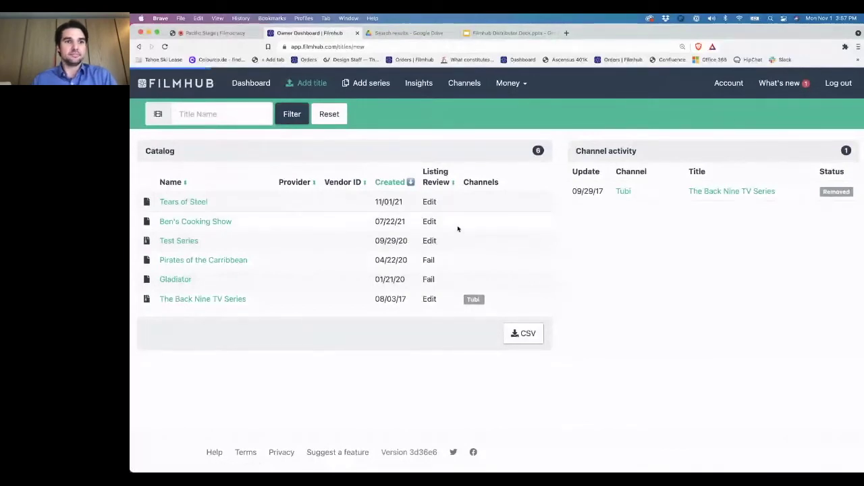
Step: Name the single work "Tears of Steel" and enter the description "Animated Short focused on apocalyptic end of world."
{"action": "left_click", "coordinate": [360, 168]}
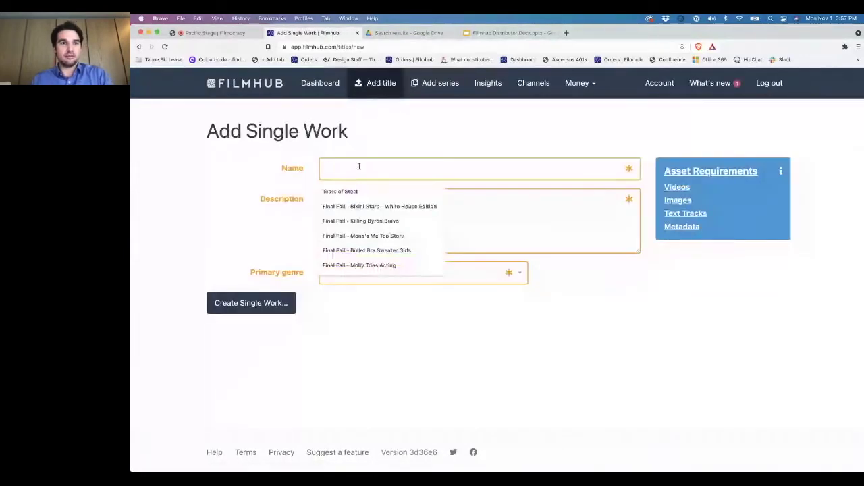
{"action": "type", "text": "Tears of Steel"}
{"action": "key", "text": "Tab"}
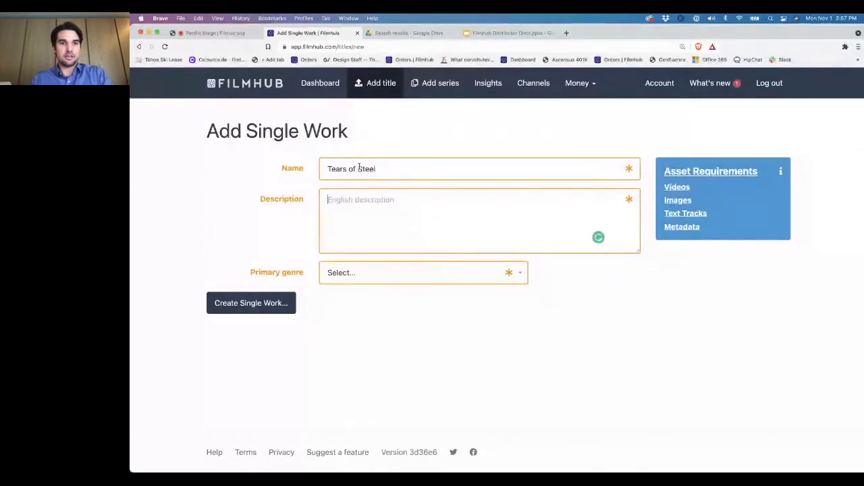
{"action": "type", "text": "An"}
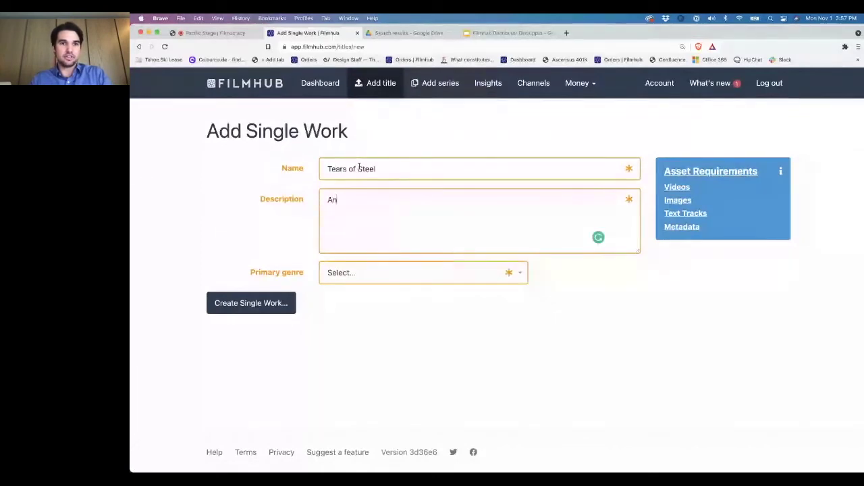
{"action": "type", "text": "imated Short fo"}
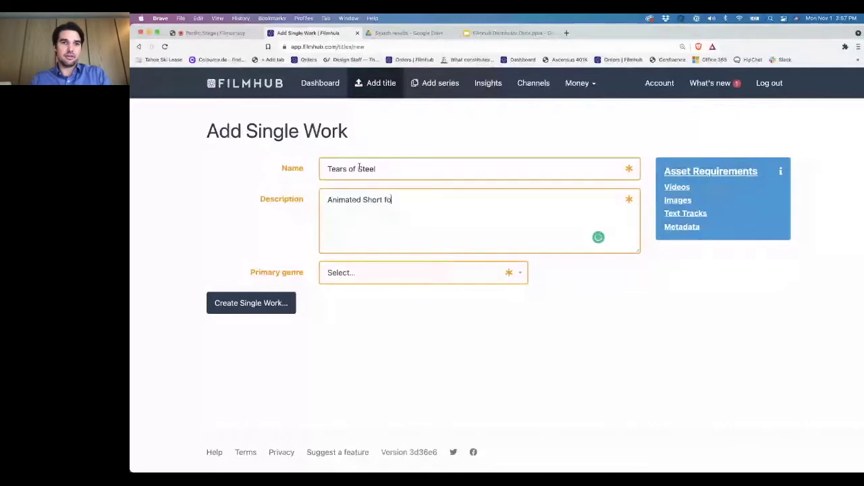
{"action": "type", "text": "cused on"}
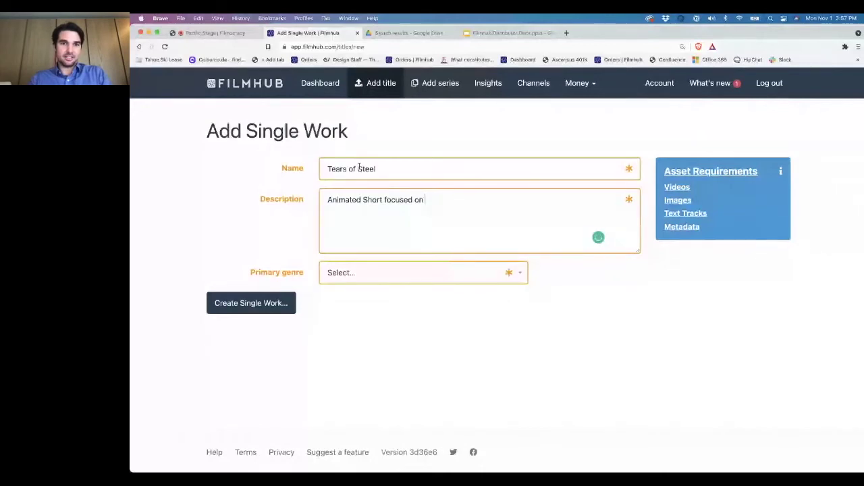
{"action": "type", "text": "apocaly"}
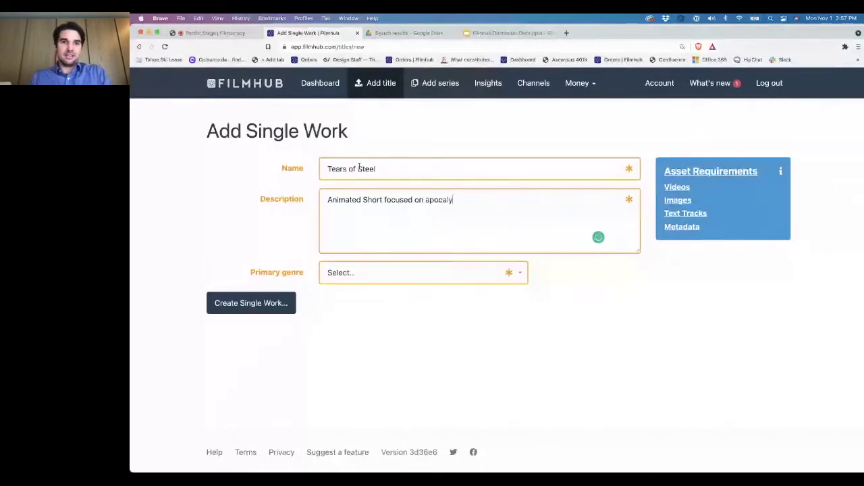
{"action": "type", "text": "ptic end of "}
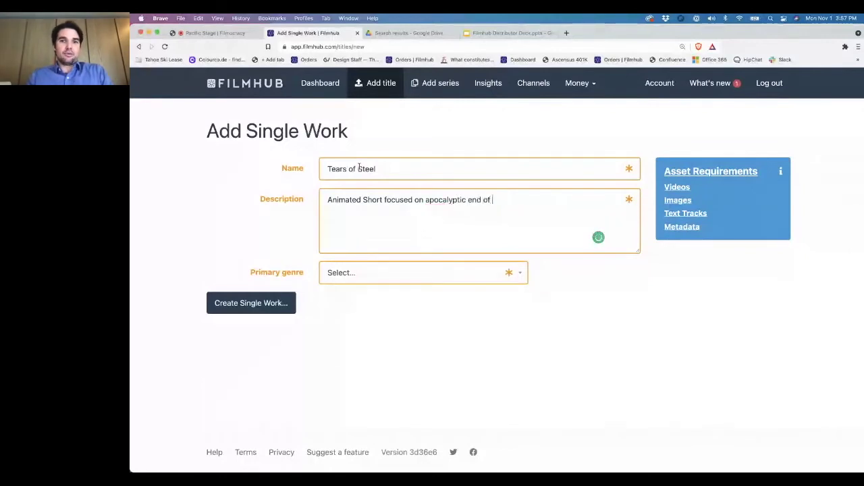
{"action": "type", "text": "world."}
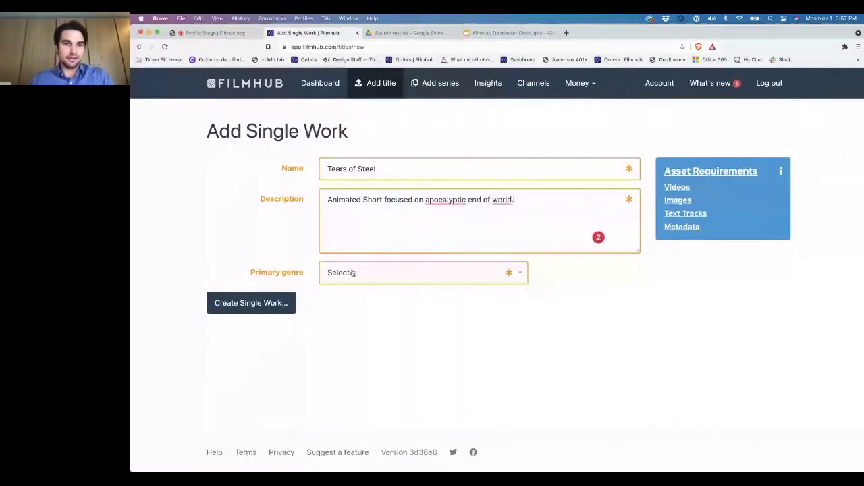
Step: Accept the suggested article corrections so the description reads "Animated Short focused on the apocalyptic end of the world."
{"action": "left_click", "coordinate": [398, 273]}
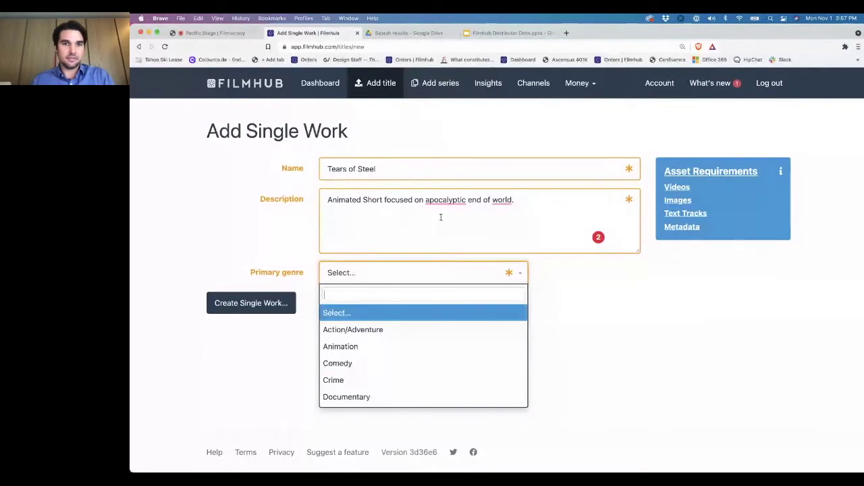
{"action": "right_click", "coordinate": [428, 198]}
{"action": "left_click", "coordinate": [435, 201]}
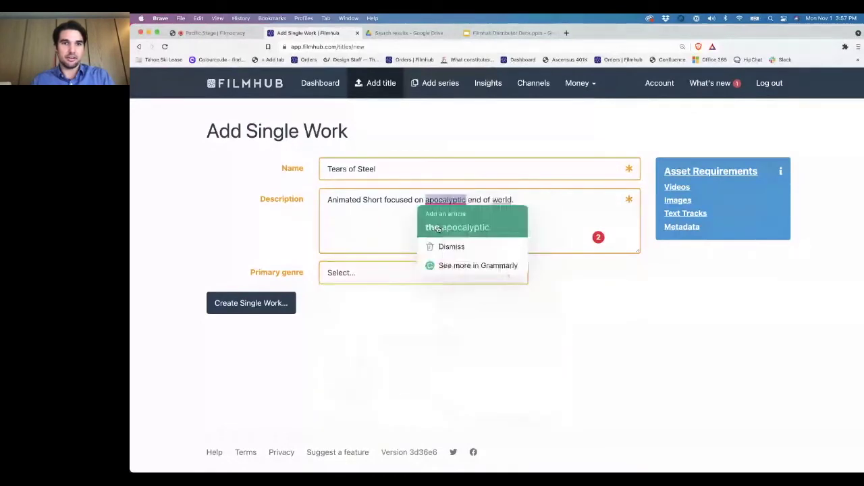
{"action": "left_click", "coordinate": [457, 228]}
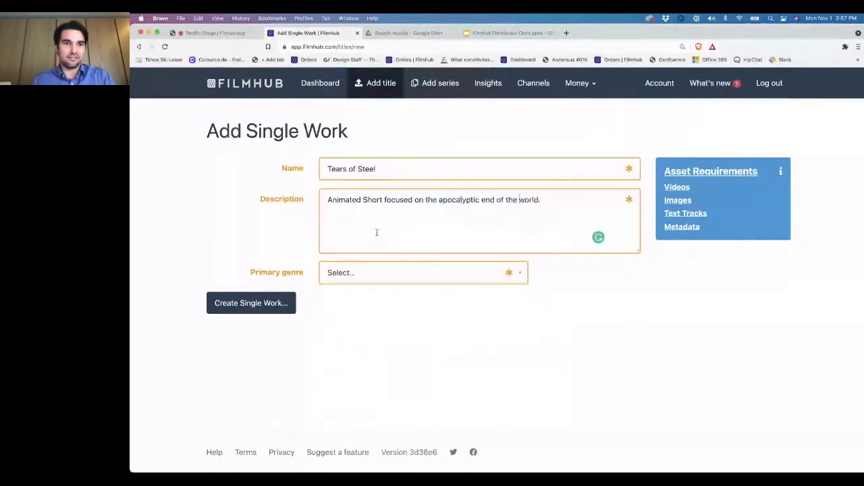
Step: Set the primary genre to Action/Adventure and create the single work
{"action": "left_click", "coordinate": [369, 272]}
{"action": "left_click", "coordinate": [369, 285]}
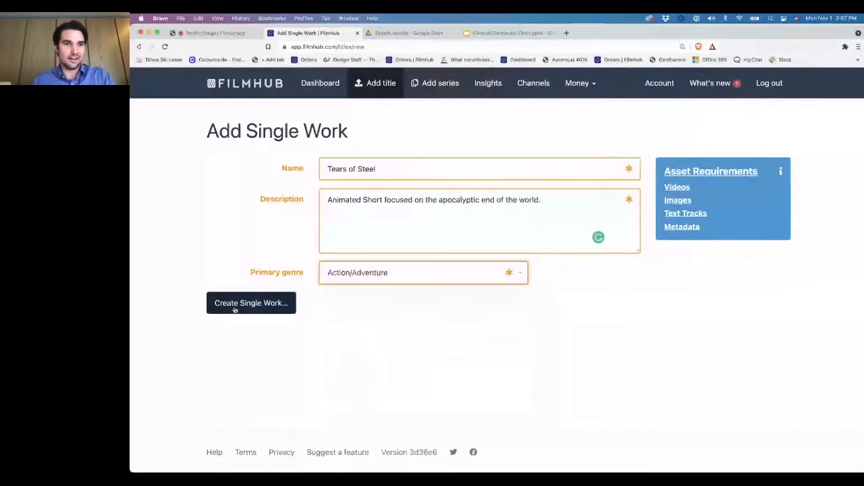
{"action": "left_click", "coordinate": [235, 308]}
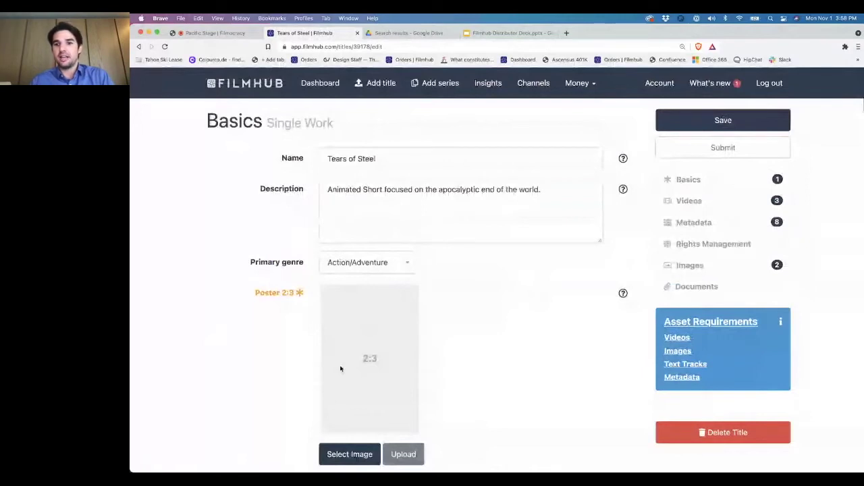
Step: Open the Asset Requirements help page in a separate tab and look through its how-to guides
{"action": "right_click", "coordinate": [709, 322]}
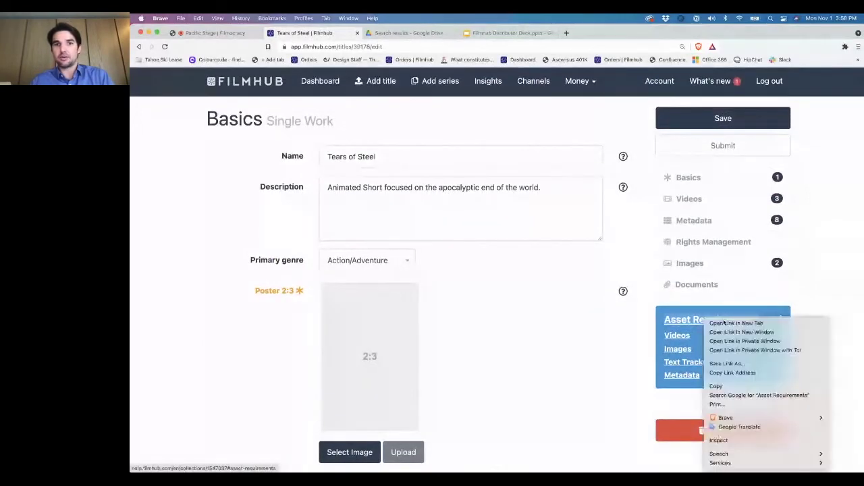
{"action": "left_click", "coordinate": [724, 322]}
{"action": "left_click", "coordinate": [424, 34]}
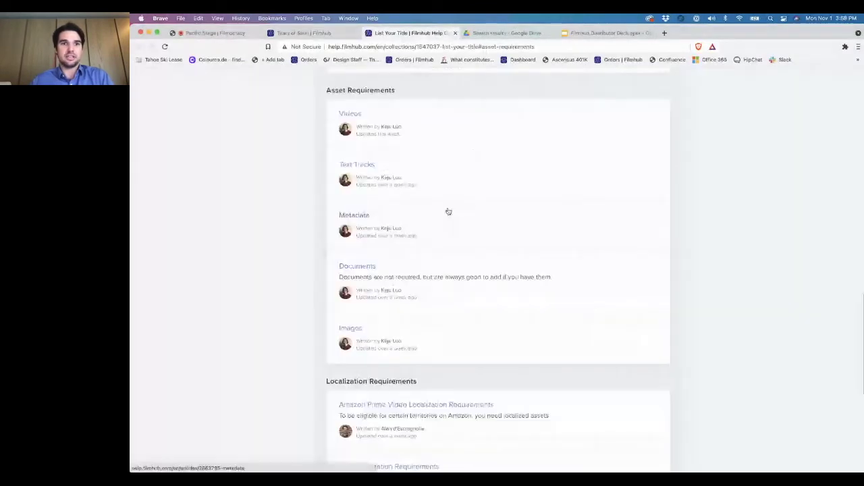
{"action": "scroll", "coordinate": [447, 211], "scroll_direction": "up", "scroll_amount": 10}
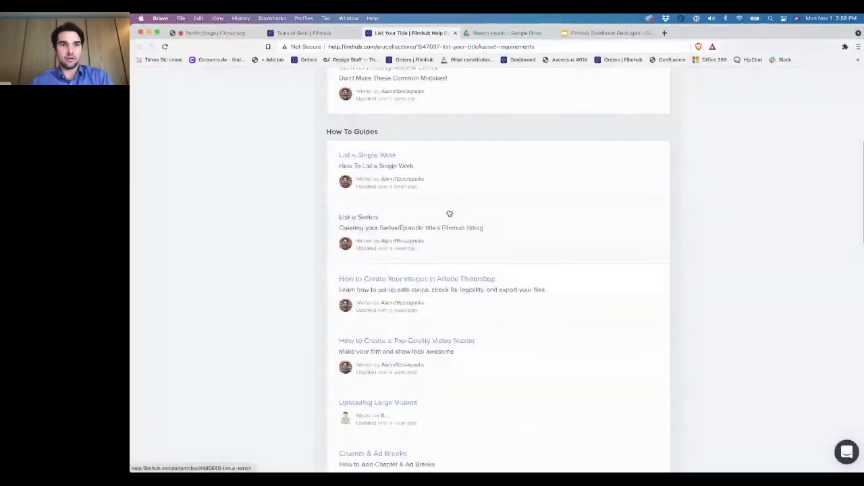
{"action": "scroll", "coordinate": [449, 212], "scroll_direction": "up", "scroll_amount": 1}
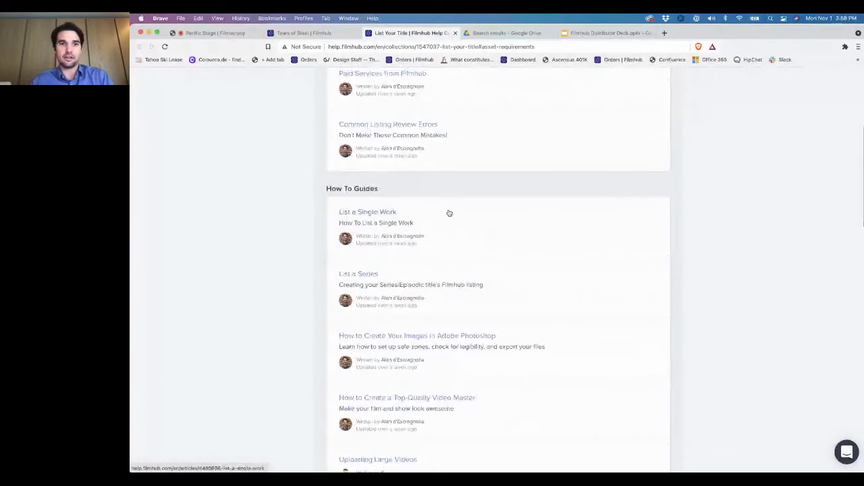
{"action": "scroll", "coordinate": [449, 213], "scroll_direction": "down", "scroll_amount": 2}
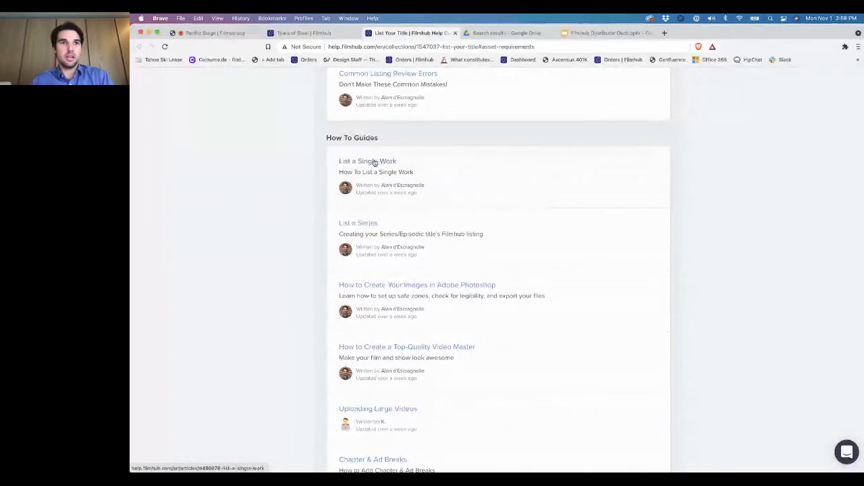
Step: Check the live Pacific Stage event page and return to the Tears of Steel edit page
{"action": "left_click", "coordinate": [231, 34]}
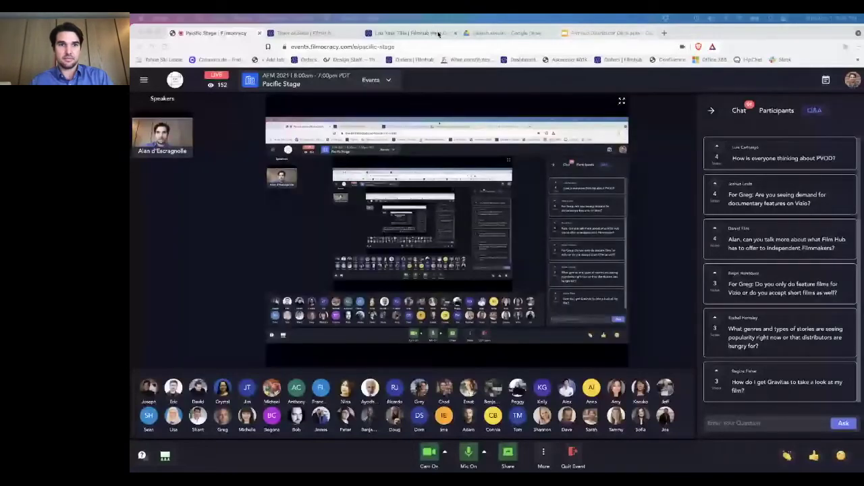
{"action": "left_click", "coordinate": [435, 34]}
{"action": "left_click", "coordinate": [317, 32]}
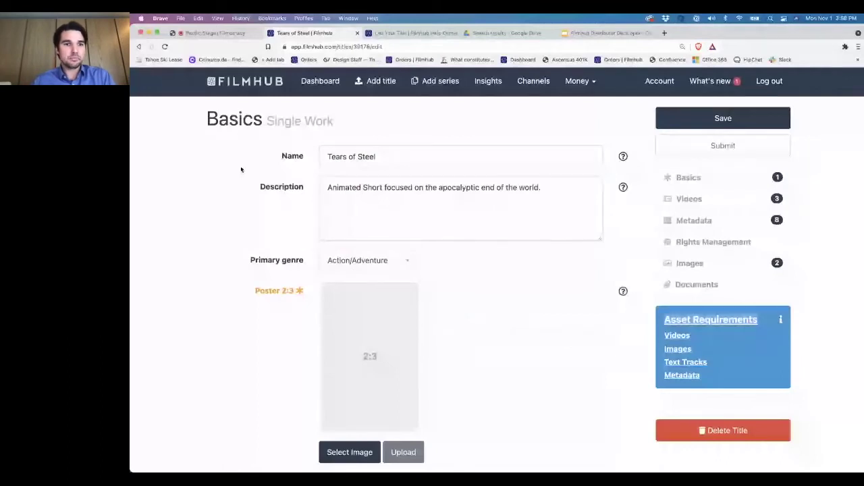
Step: Try to pick a 2:3 poster image by searching the computer for "tears of steel" and "_tears"
{"action": "left_click", "coordinate": [345, 454]}
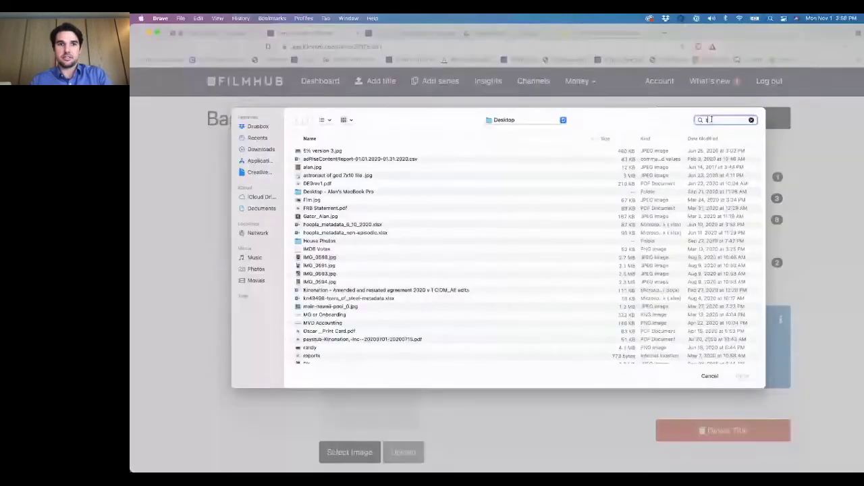
{"action": "left_click", "coordinate": [711, 120]}
{"action": "type", "text": "tears"}
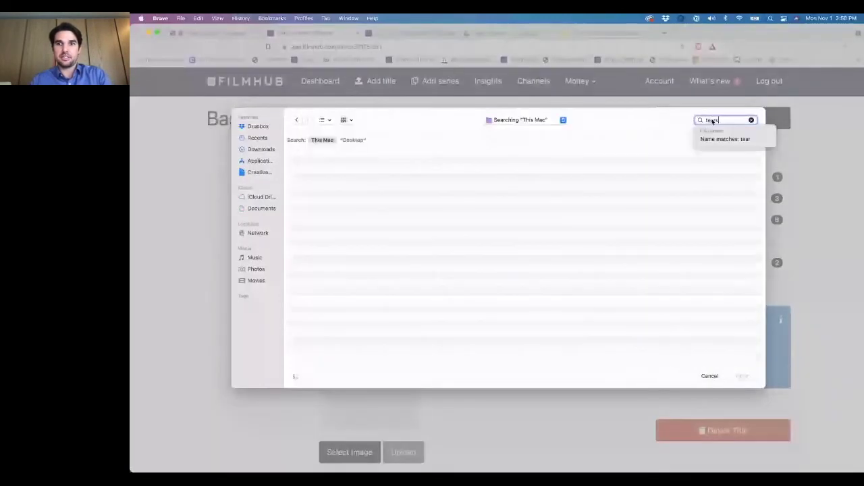
{"action": "type", "text": " of steel"}
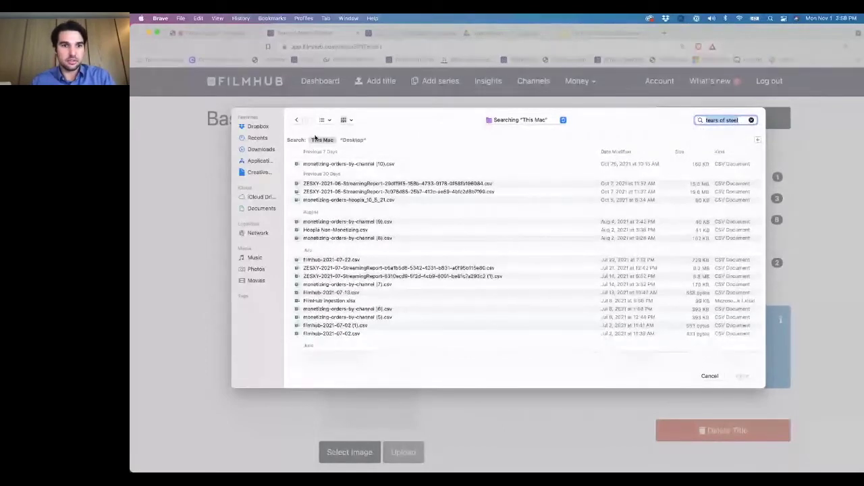
{"action": "key", "text": "super+a"}
{"action": "type", "text": "te"}
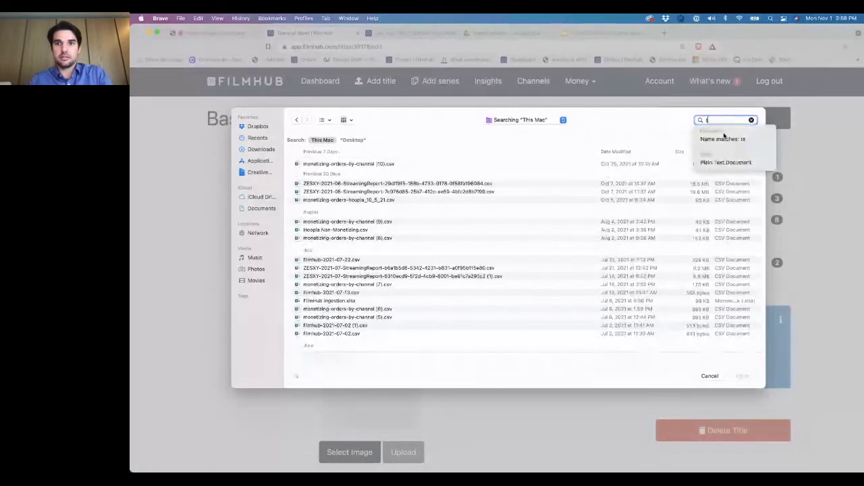
{"action": "key", "text": "BackSpace"}
{"action": "key", "text": "BackSpace"}
{"action": "type", "text": "_tears"}
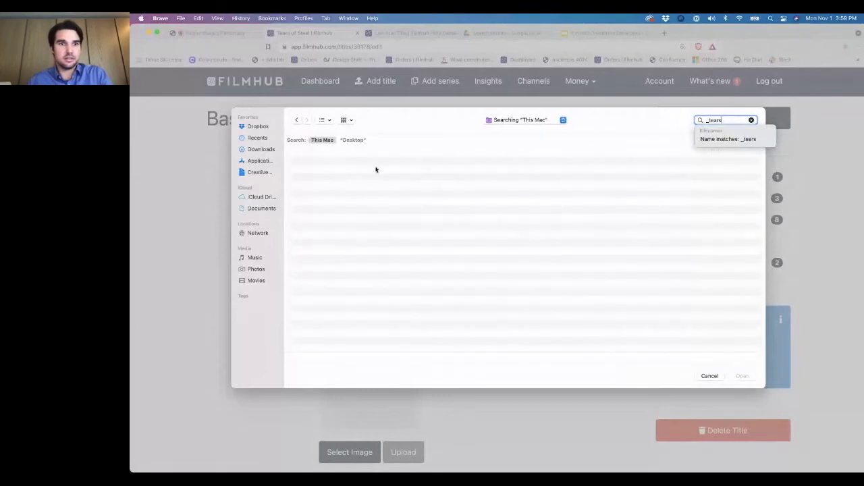
{"action": "left_click", "coordinate": [465, 235]}
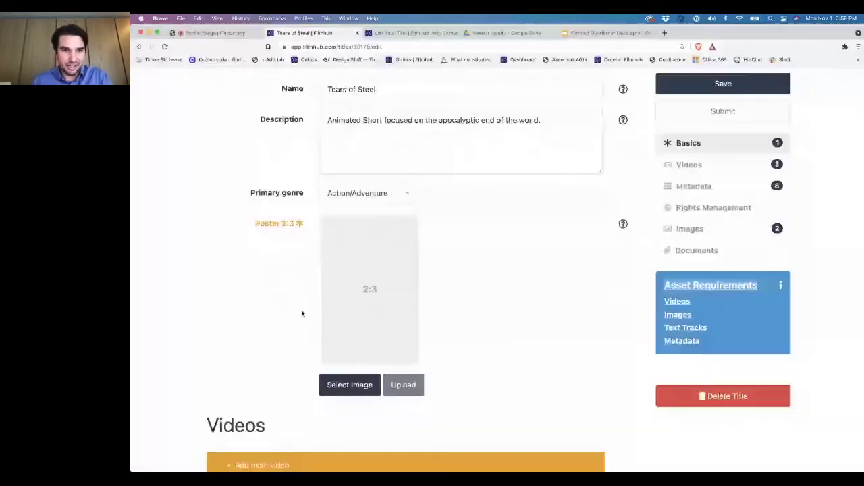
Step: Add a video entry to the title's Videos section
{"action": "scroll", "coordinate": [284, 365], "scroll_direction": "down", "scroll_amount": 3}
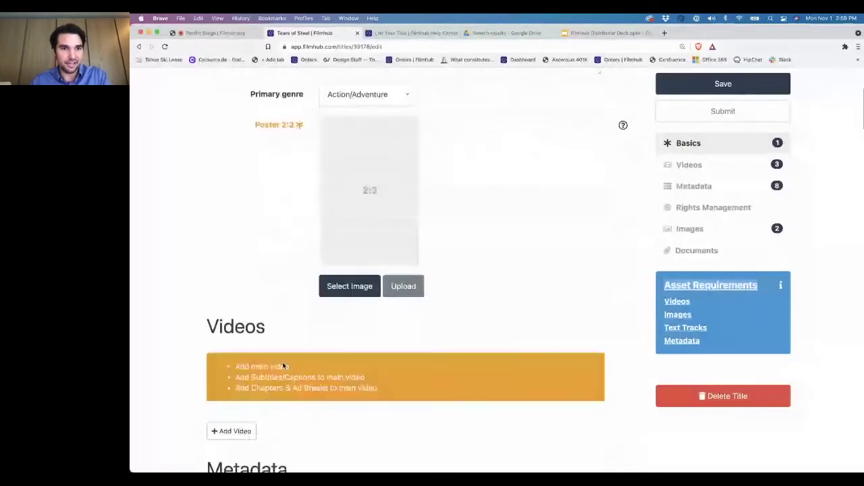
{"action": "scroll", "coordinate": [284, 365], "scroll_direction": "down", "scroll_amount": 1}
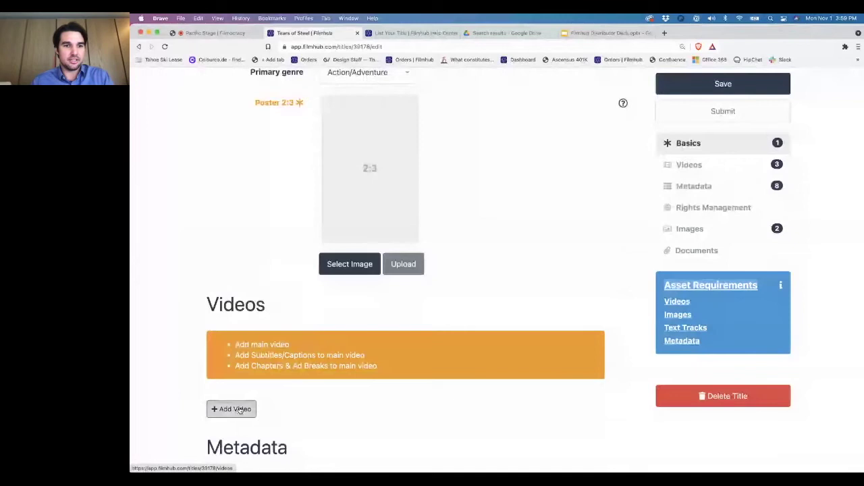
{"action": "left_click", "coordinate": [240, 409]}
{"action": "scroll", "coordinate": [197, 306], "scroll_direction": "down", "scroll_amount": 2}
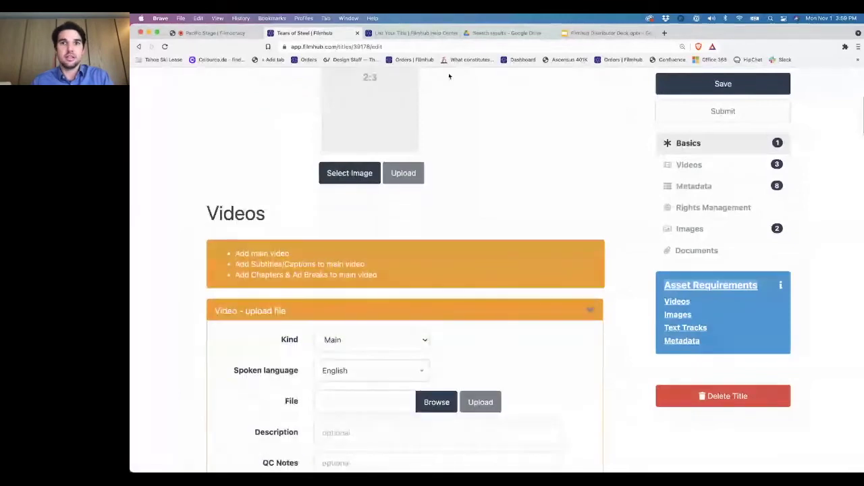
Step: Look at the Pacific Stage event page again and go back to the title's video upload form
{"action": "left_click", "coordinate": [211, 34]}
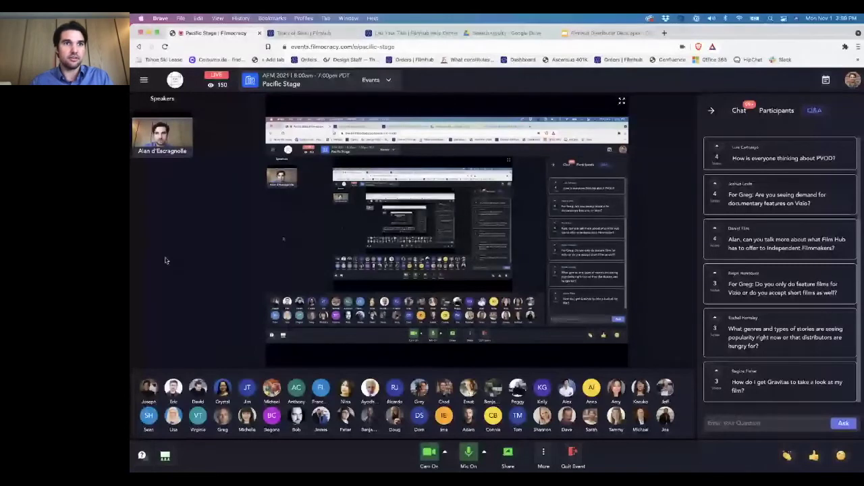
{"action": "left_click", "coordinate": [307, 33]}
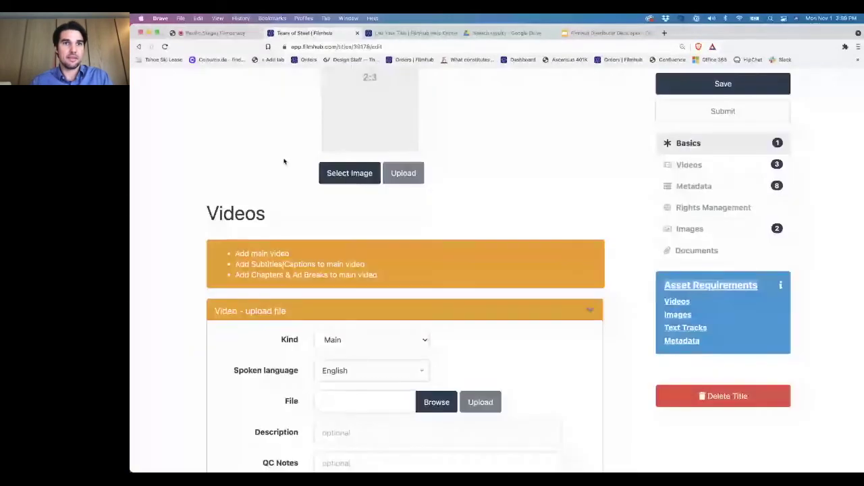
{"action": "scroll", "coordinate": [832, 191], "scroll_direction": "down", "scroll_amount": 1}
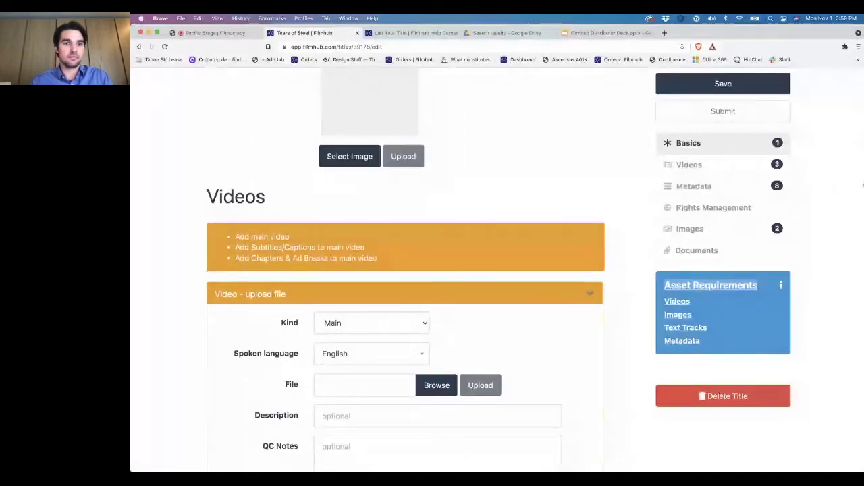
Step: Look over the video entry's chapter, ad break and text track fields, checking the Pacific Stage event page in between
{"action": "scroll", "coordinate": [496, 196], "scroll_direction": "down", "scroll_amount": 2}
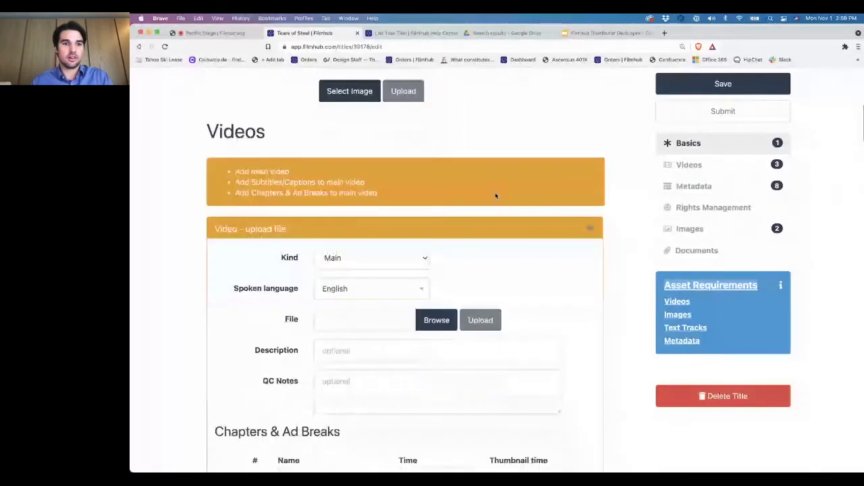
{"action": "scroll", "coordinate": [496, 196], "scroll_direction": "down", "scroll_amount": 10}
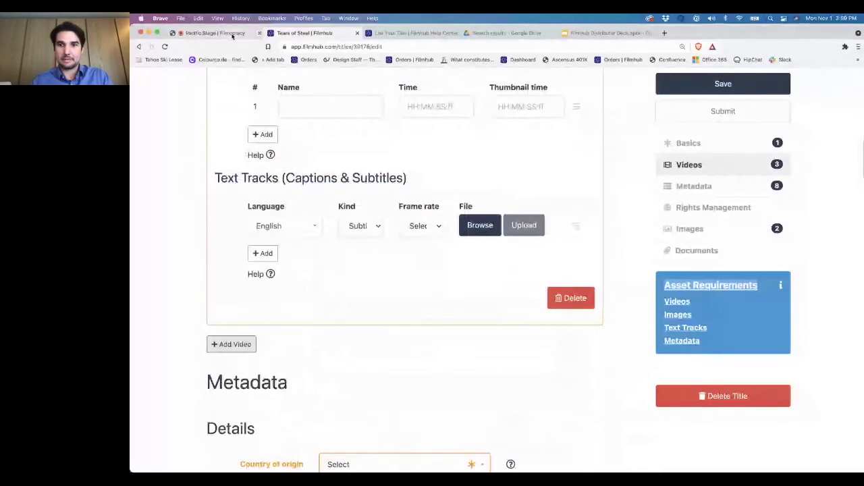
{"action": "left_click", "coordinate": [232, 34]}
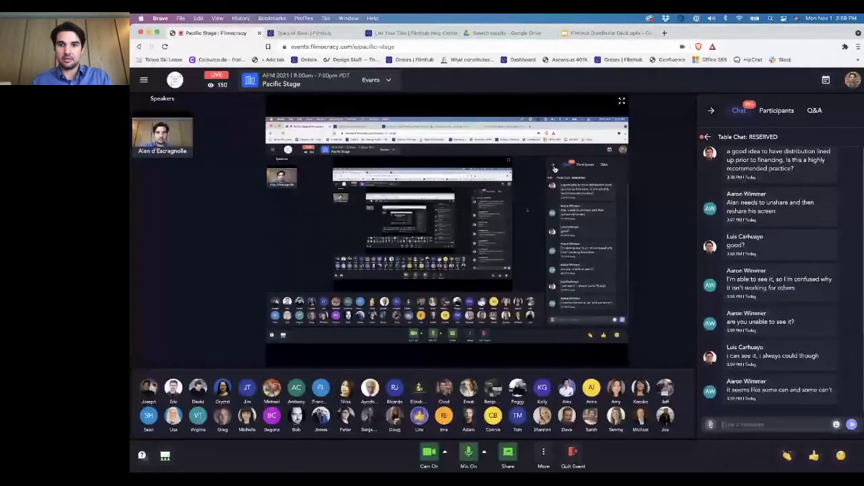
{"action": "left_click", "coordinate": [302, 34]}
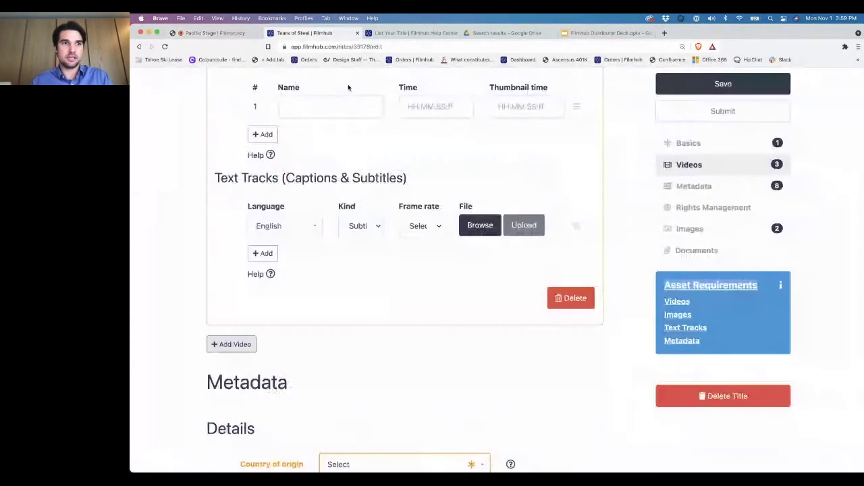
Step: Hide the chat on the Pacific Stage event page and return to the Tears of Steel video upload form
{"action": "left_click", "coordinate": [194, 34]}
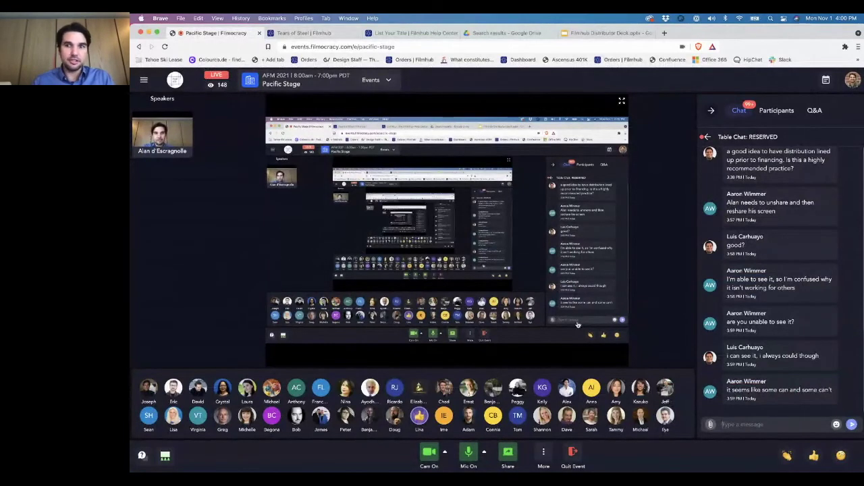
{"action": "left_click", "coordinate": [711, 112]}
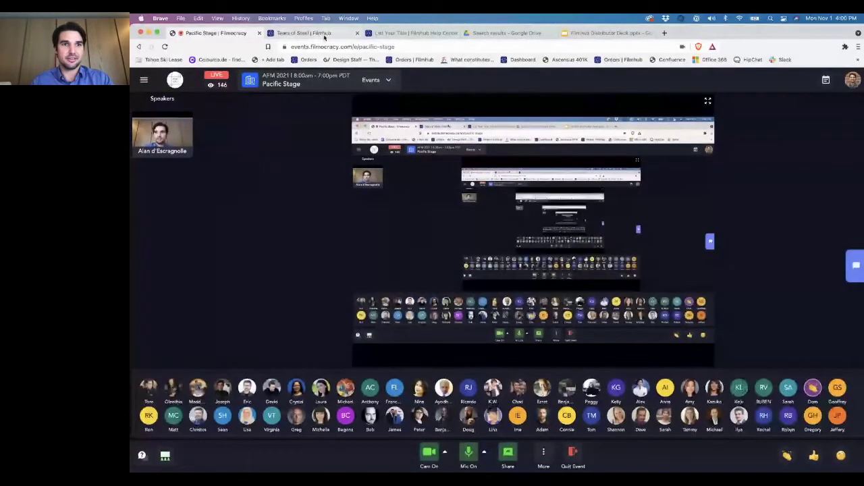
{"action": "left_click", "coordinate": [328, 32]}
{"action": "scroll", "coordinate": [340, 257], "scroll_direction": "up", "scroll_amount": 1}
{"action": "scroll", "coordinate": [339, 256], "scroll_direction": "up", "scroll_amount": 5}
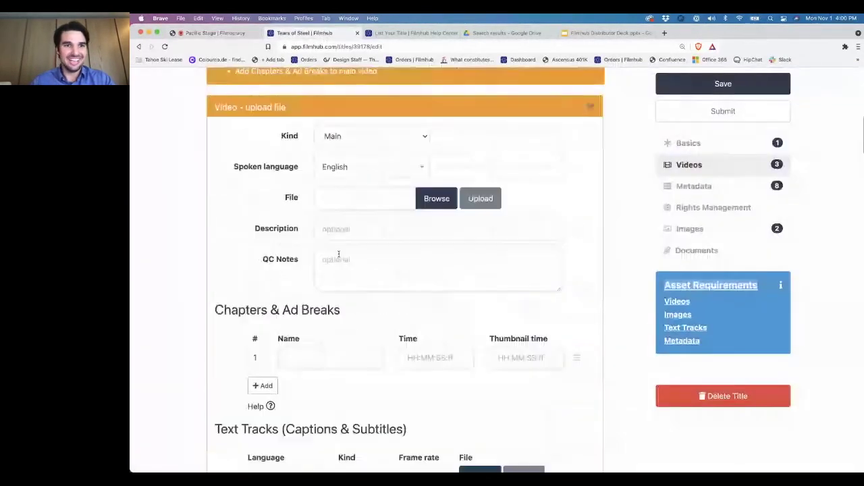
{"action": "scroll", "coordinate": [339, 254], "scroll_direction": "up", "scroll_amount": 1}
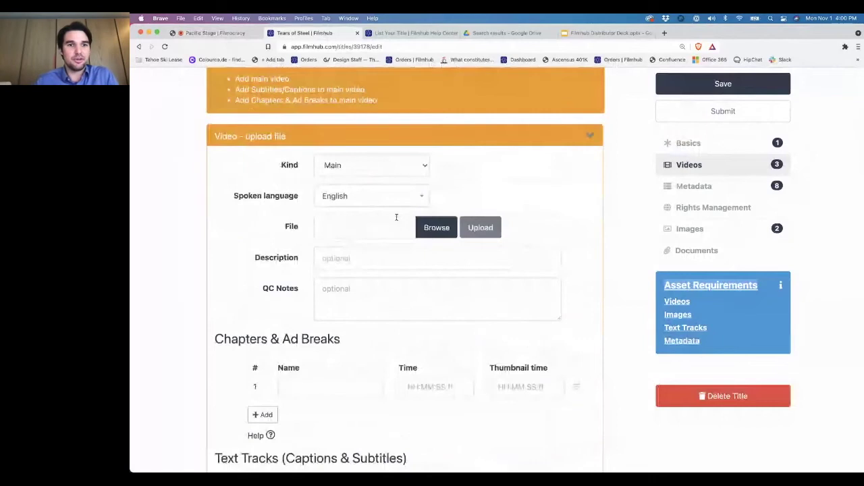
Step: Open the Videos asset requirements in a new tab and read the codec, file format, video, resolution and frame rate rules
{"action": "right_click", "coordinate": [684, 303]}
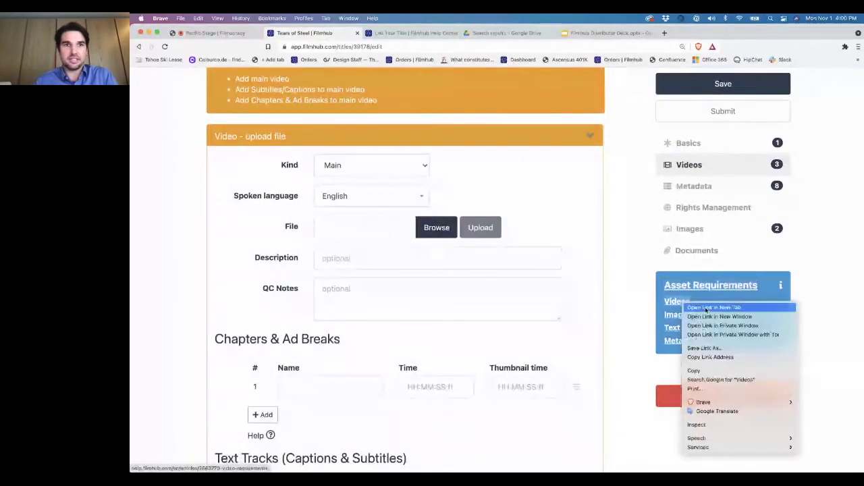
{"action": "left_click", "coordinate": [707, 310]}
{"action": "left_click", "coordinate": [404, 34]}
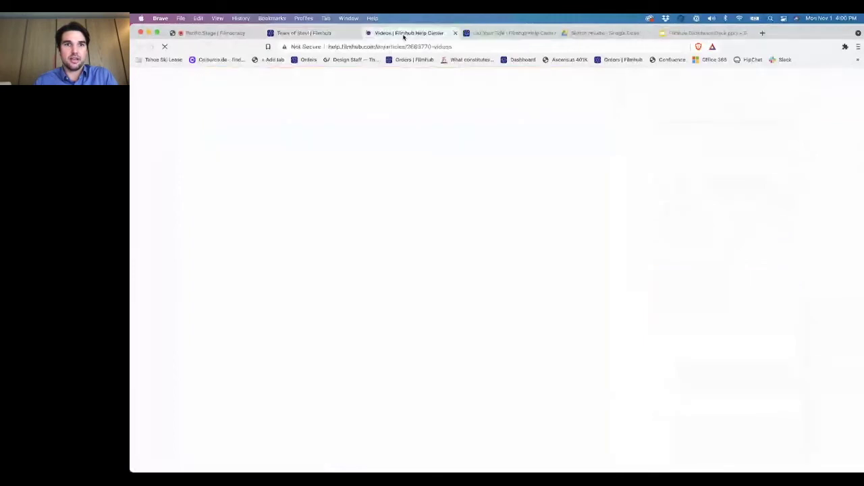
{"action": "scroll", "coordinate": [420, 293], "scroll_direction": "down", "scroll_amount": 1}
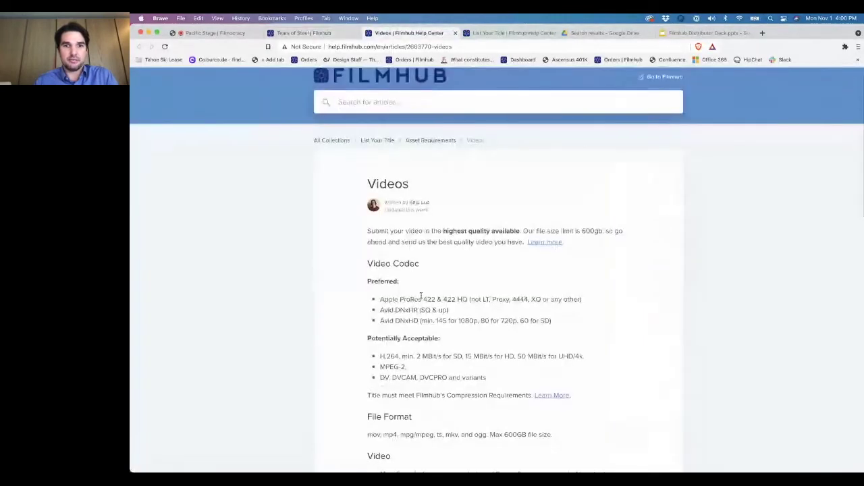
{"action": "left_click_drag", "start_coordinate": [375, 286], "coordinate": [573, 285]}
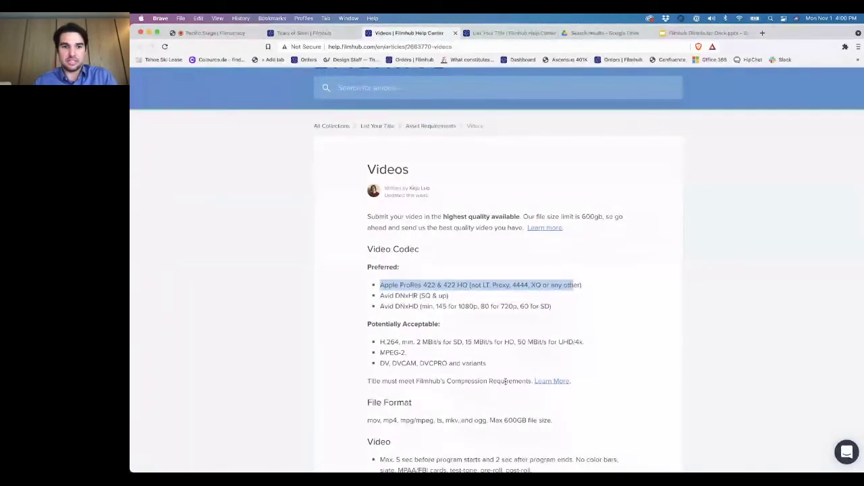
{"action": "scroll", "coordinate": [505, 382], "scroll_direction": "down", "scroll_amount": 3}
{"action": "left_click_drag", "start_coordinate": [409, 394], "coordinate": [378, 392]}
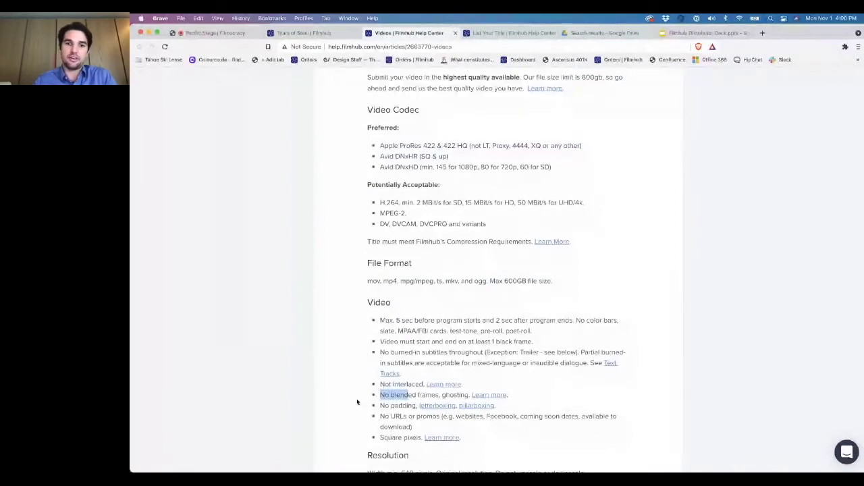
{"action": "scroll", "coordinate": [357, 402], "scroll_direction": "down", "scroll_amount": 1}
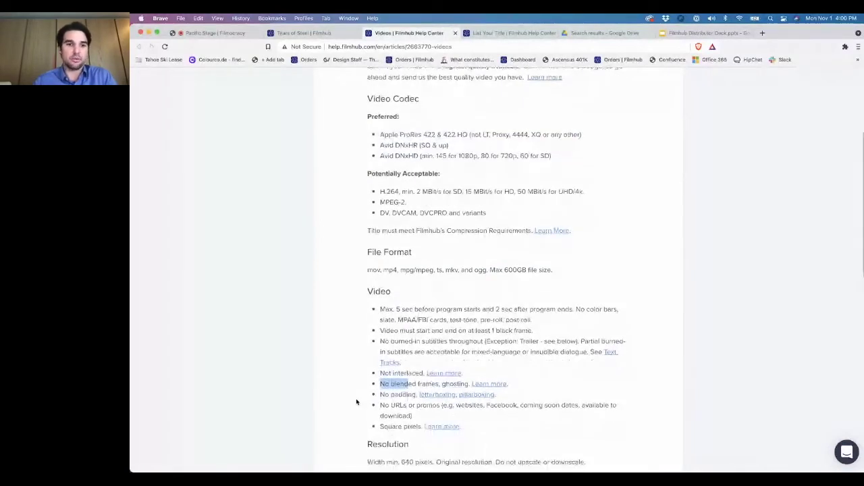
{"action": "scroll", "coordinate": [356, 402], "scroll_direction": "down", "scroll_amount": 2}
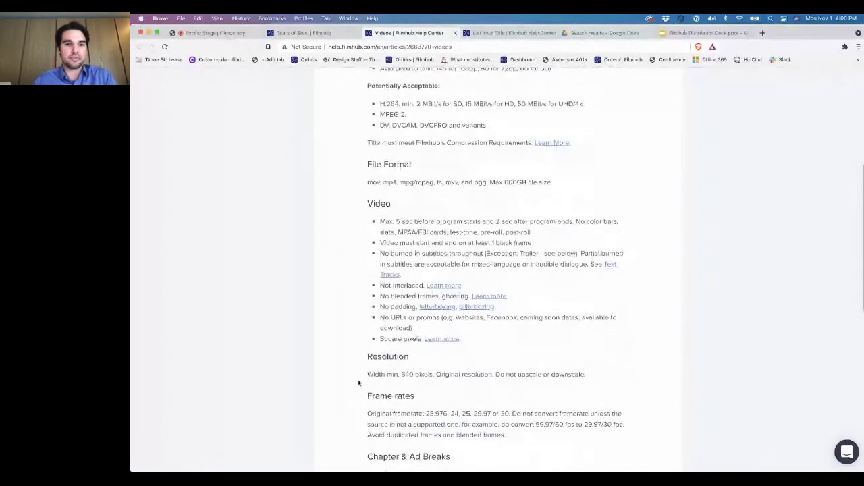
Step: Go to the help center's Asset Requirements list, open the Text Tracks article and read its caption and subtitle rules
{"action": "scroll", "coordinate": [358, 383], "scroll_direction": "down", "scroll_amount": 1}
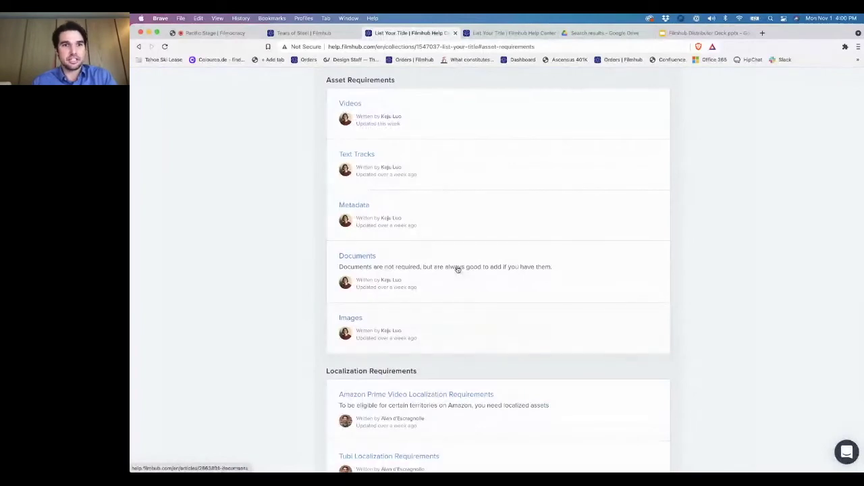
{"action": "scroll", "coordinate": [460, 281], "scroll_direction": "down", "scroll_amount": 1}
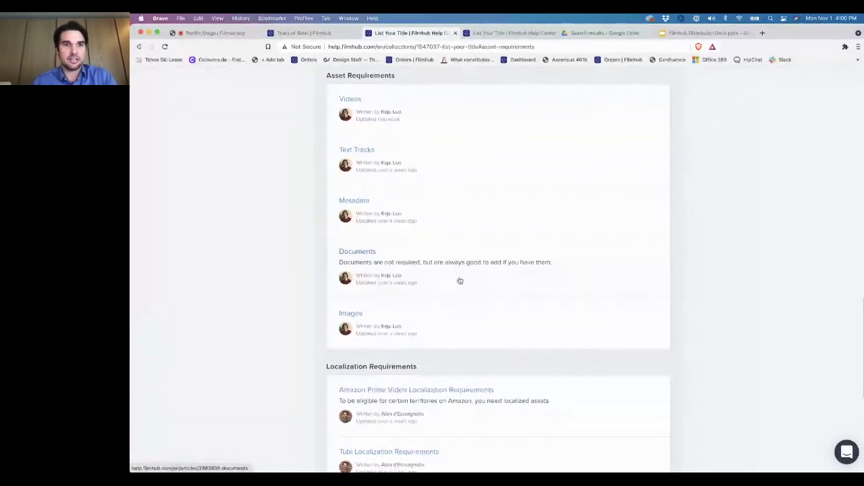
{"action": "scroll", "coordinate": [459, 280], "scroll_direction": "up", "scroll_amount": 1}
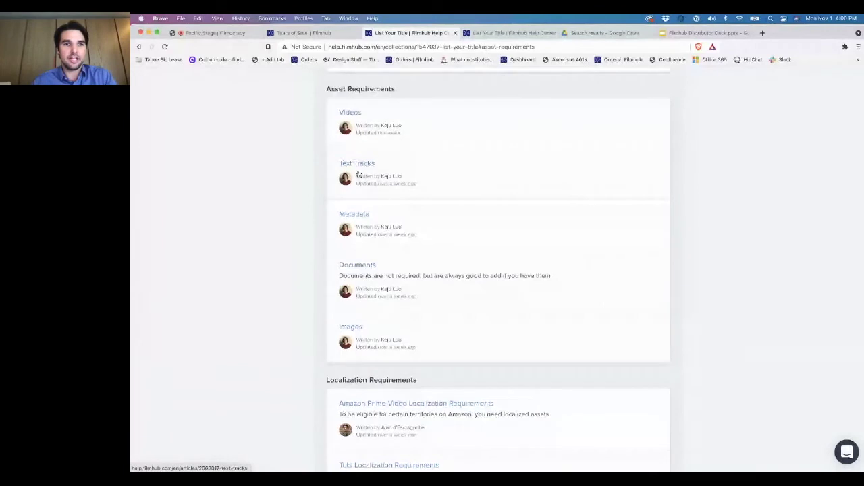
{"action": "left_click", "coordinate": [359, 175]}
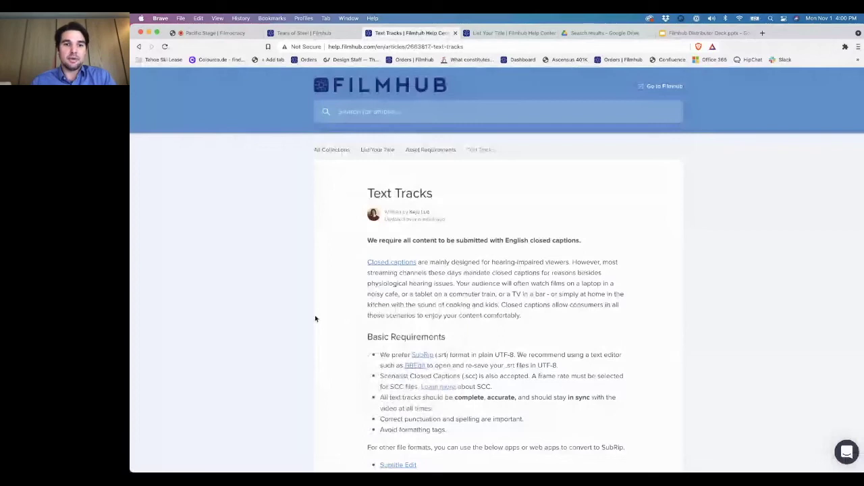
{"action": "scroll", "coordinate": [315, 319], "scroll_direction": "down", "scroll_amount": 5}
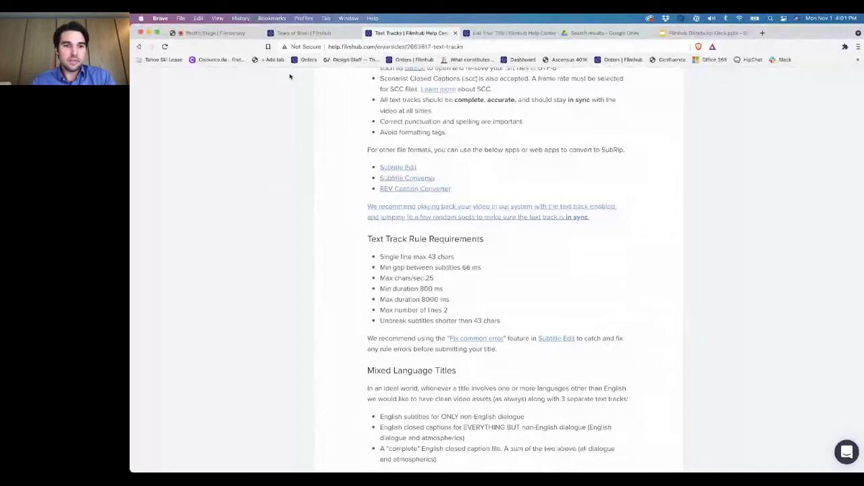
Step: Return to the Tears of Steel edit page, look over its metadata fields and go back to the Basics section
{"action": "key", "text": "ctrl+shift+Tab"}
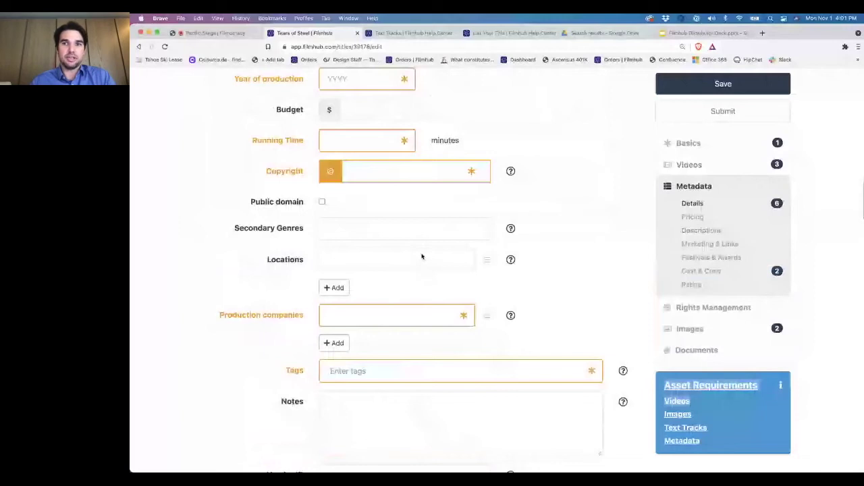
{"action": "left_click", "coordinate": [683, 143]}
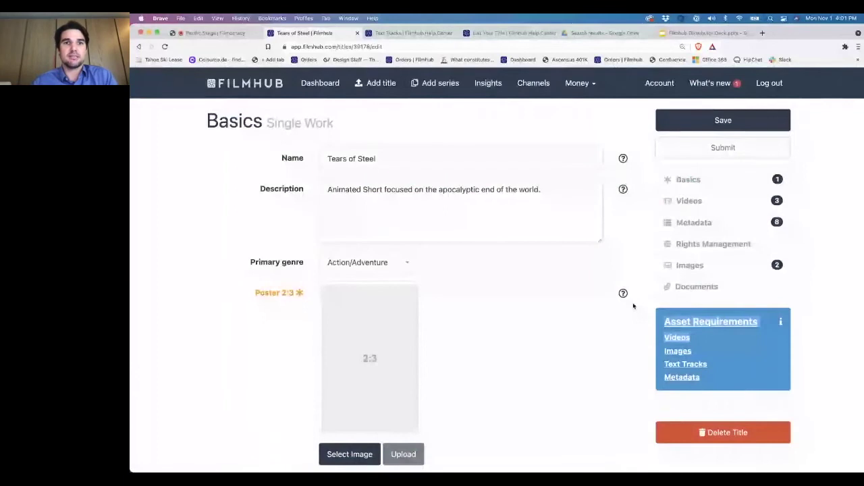
Step: Open Insights and review the monthly performance figures, followed by the detailed per-channel entries
{"action": "left_click", "coordinate": [486, 82]}
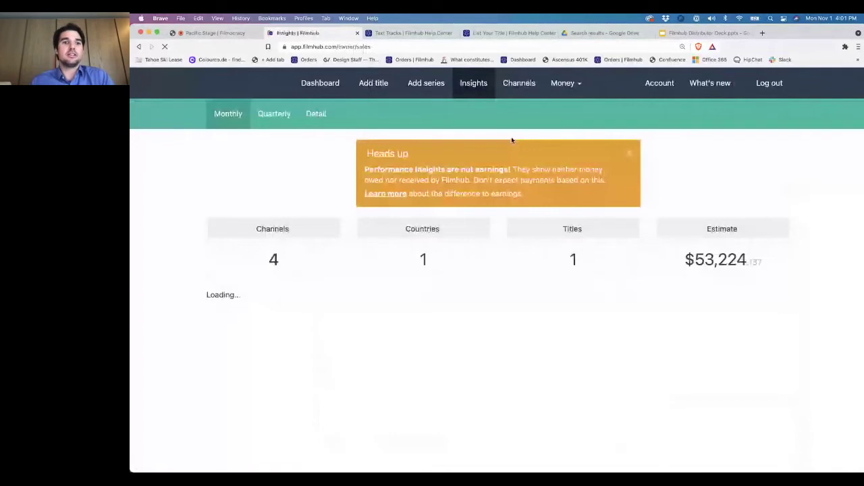
{"action": "scroll", "coordinate": [388, 370], "scroll_direction": "down", "scroll_amount": 1}
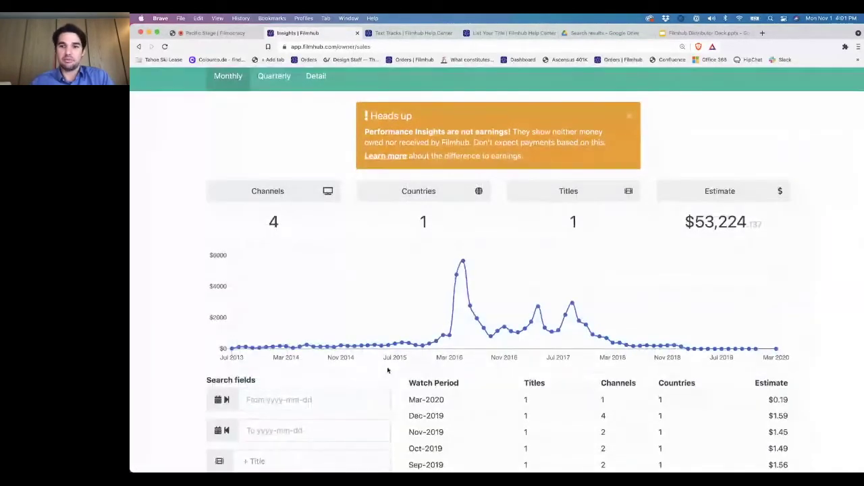
{"action": "scroll", "coordinate": [551, 398], "scroll_direction": "down", "scroll_amount": 10}
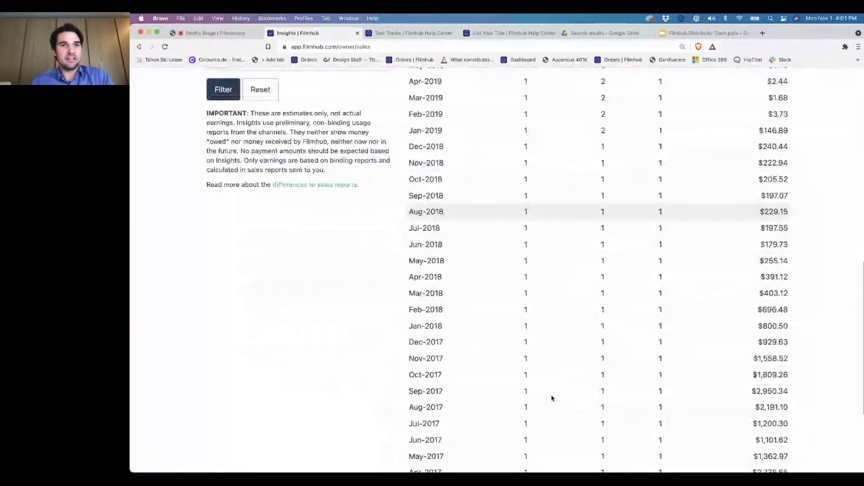
{"action": "left_click", "coordinate": [551, 398]}
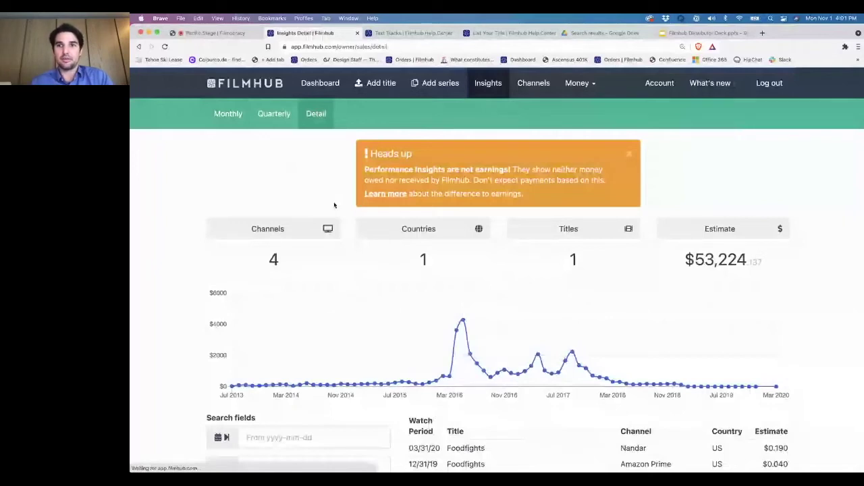
{"action": "scroll", "coordinate": [705, 251], "scroll_direction": "down", "scroll_amount": 20}
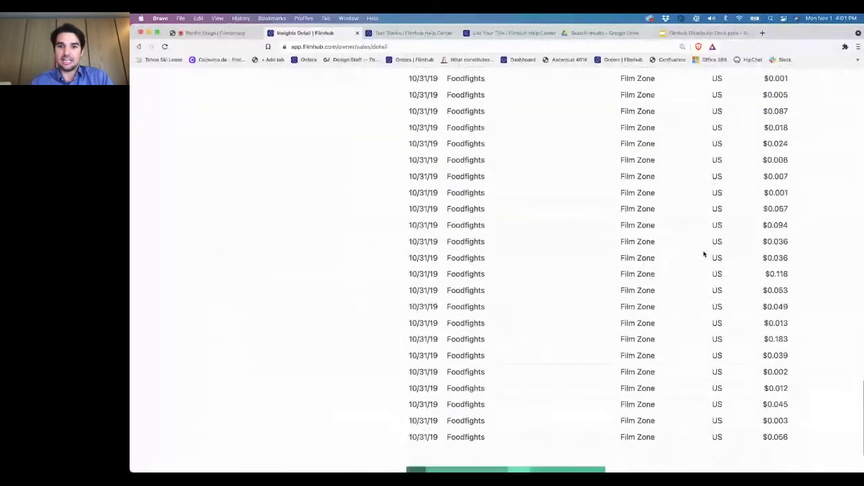